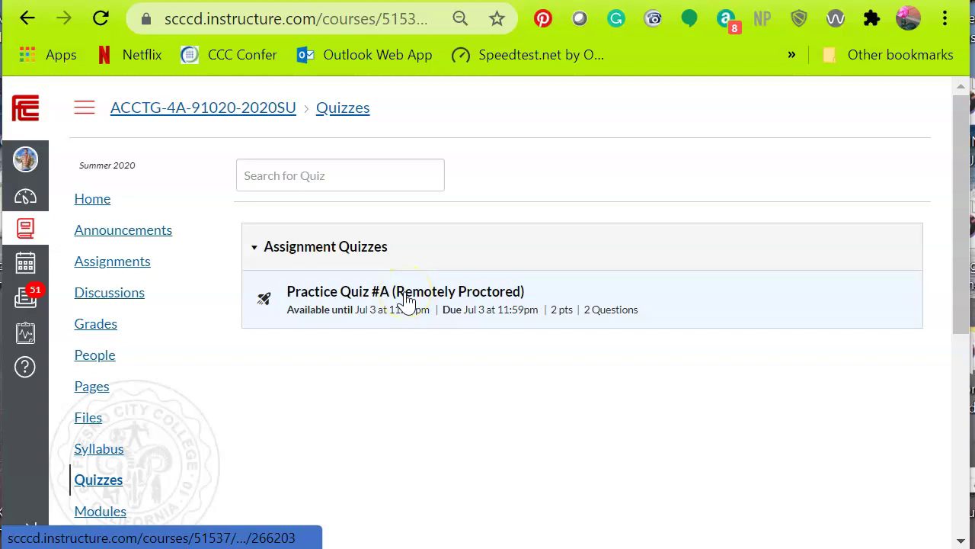
# Step: Open 'Practice Quiz #A (Remotely Proctored)' from the course's Quizzes list
pyautogui.click(406, 297)
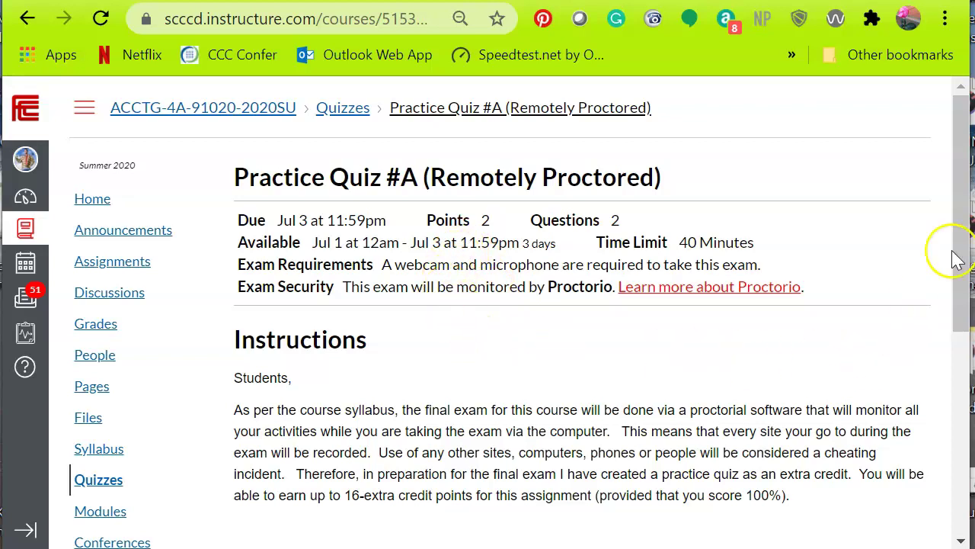
# Step: Scroll the quiz details down until the 'Take the Quiz' button is visible
pyautogui.moveTo(965, 208); pyautogui.dragTo(954, 288)
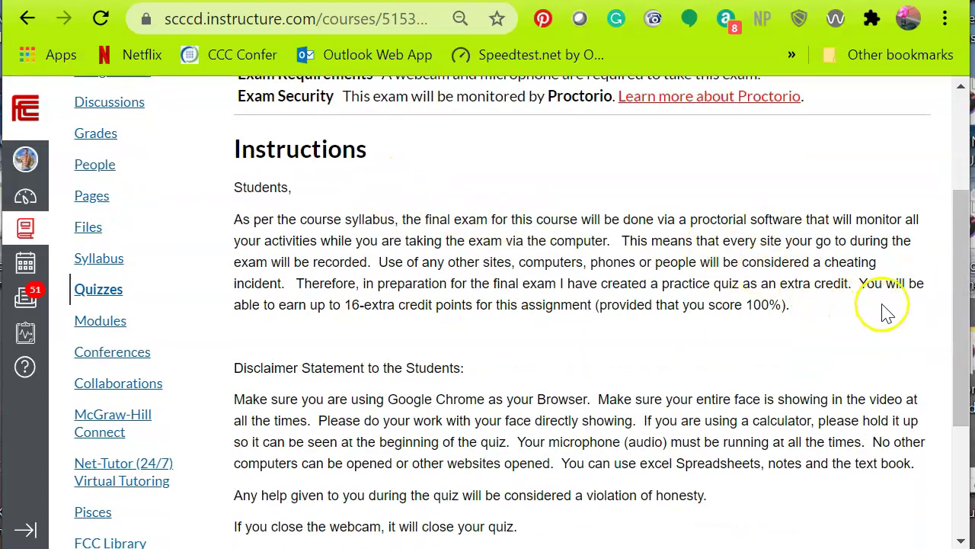
pyautogui.moveTo(958, 242); pyautogui.dragTo(932, 338)
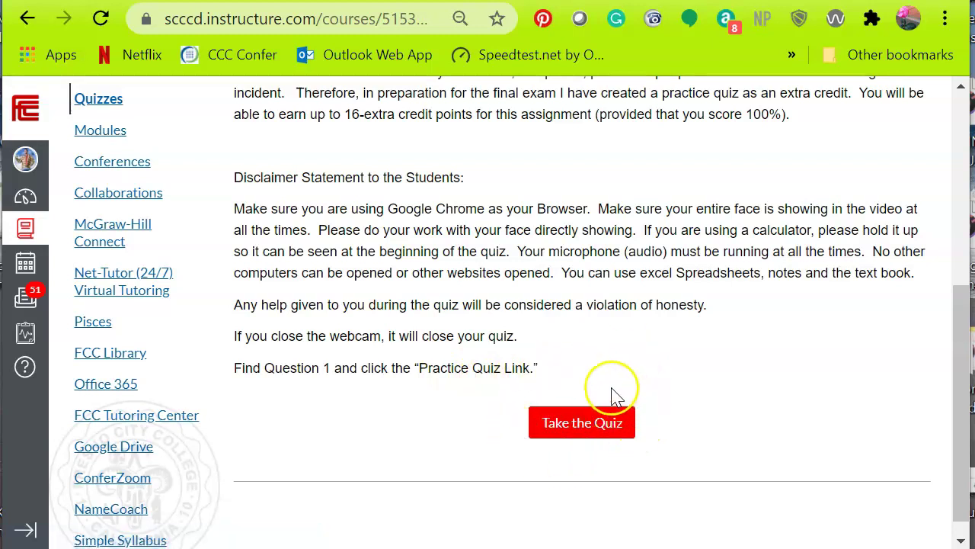
# Step: Take the practice quiz to load Proctorio's 'Before you Begin' restrictions page
pyautogui.click(576, 425)
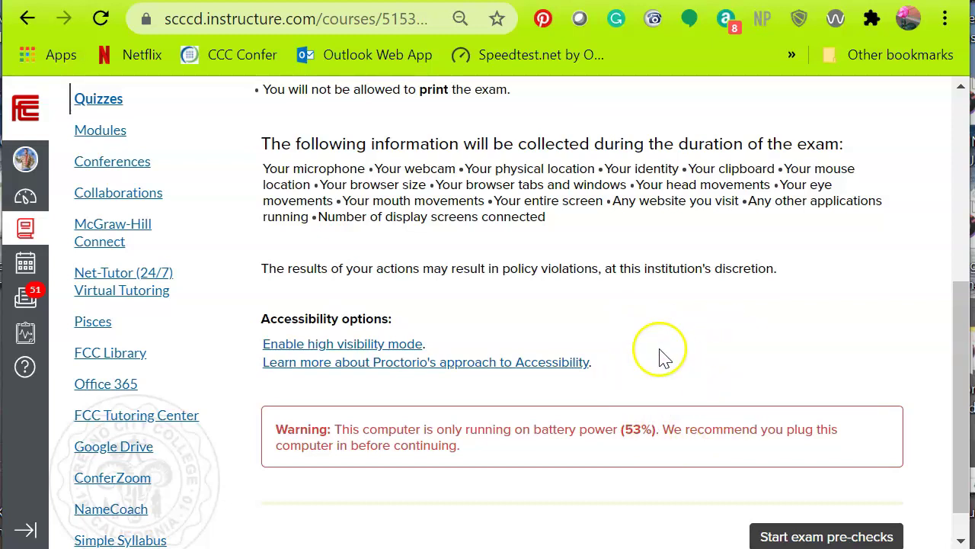
pyautogui.scroll(5, 660, 356)
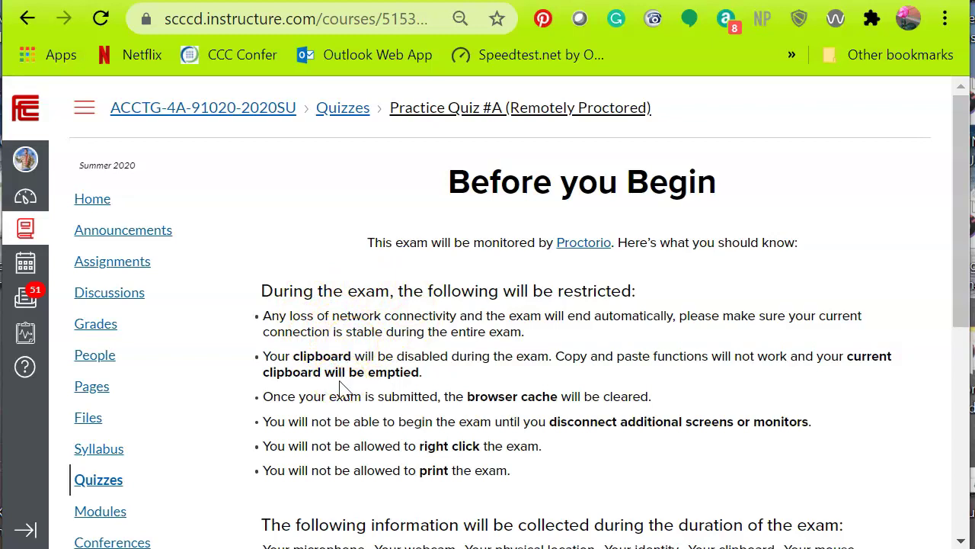
pyautogui.scroll(-3, 340, 389)
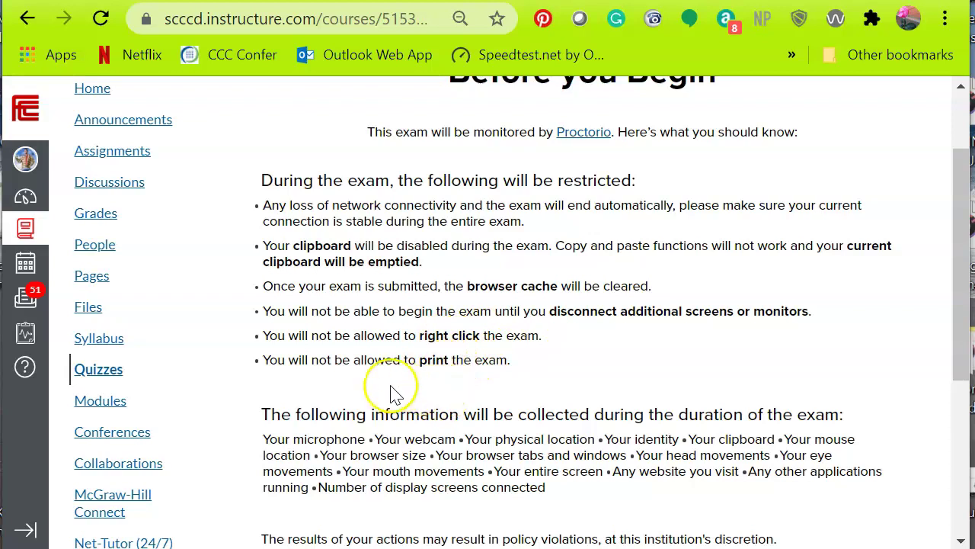
pyautogui.scroll(-3, 393, 392)
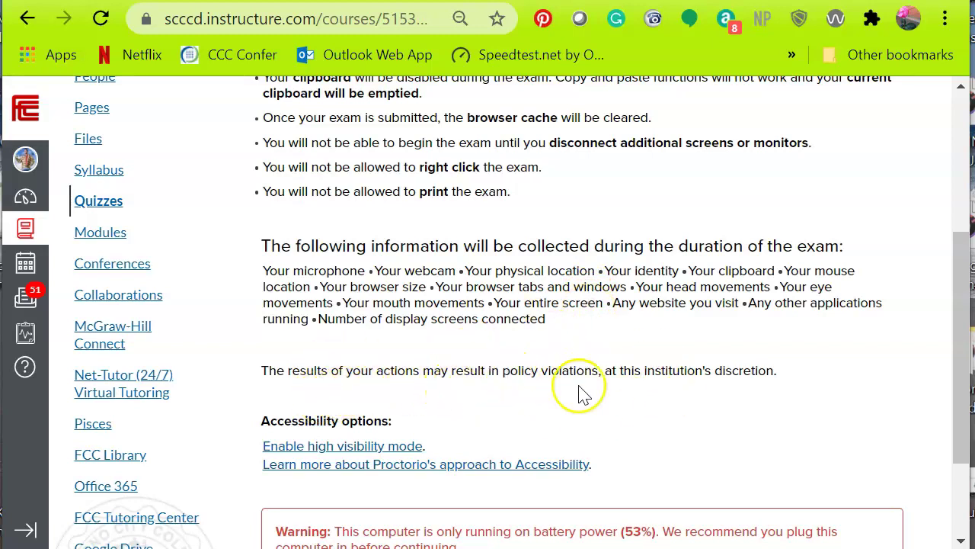
pyautogui.scroll(-2, 598, 409)
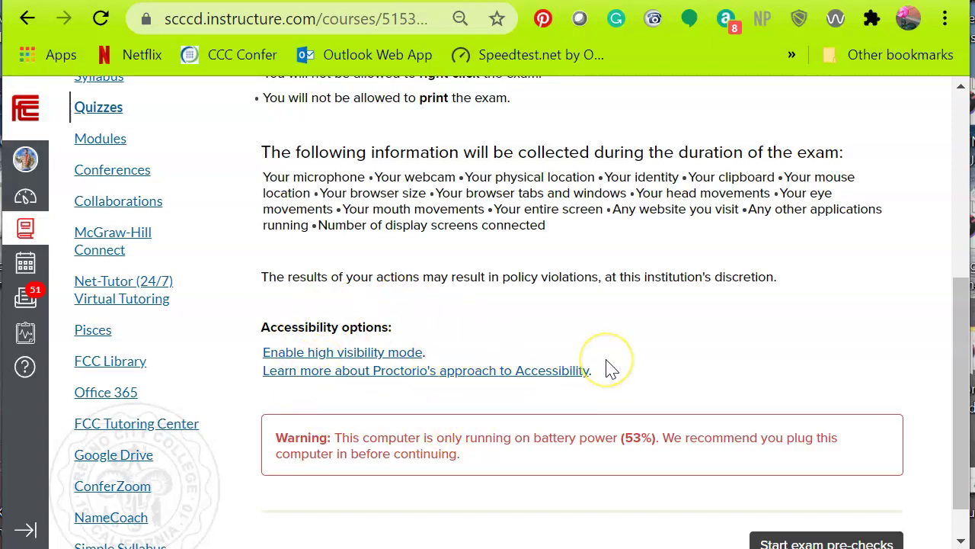
pyautogui.scroll(-1, 609, 358)
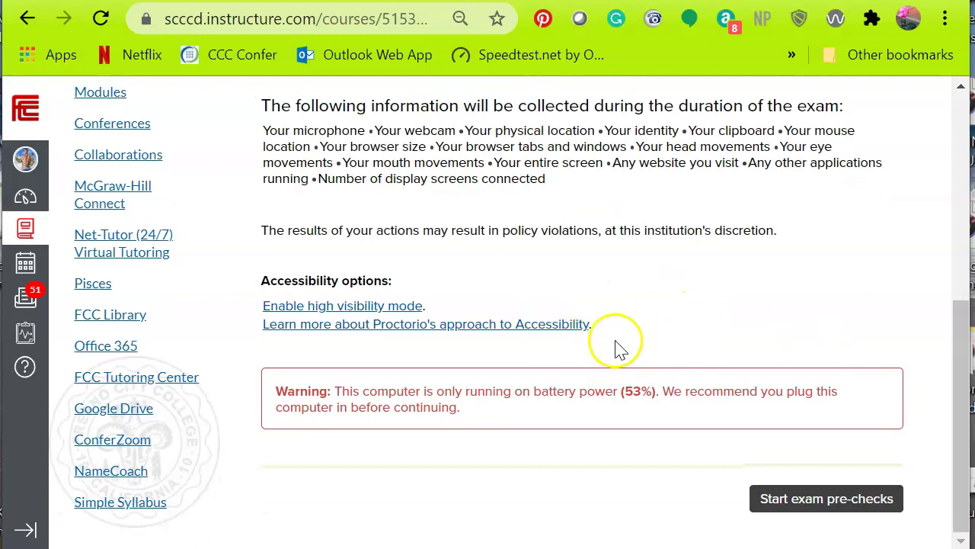
# Step: Start Proctorio's exam pre-checks and choose the entire screen to share
pyautogui.click(828, 502)
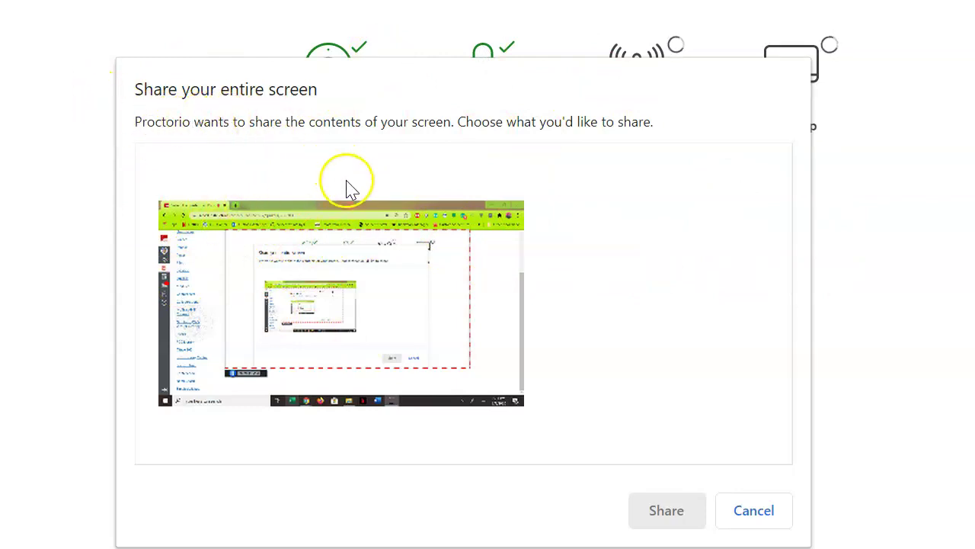
pyautogui.click(350, 250)
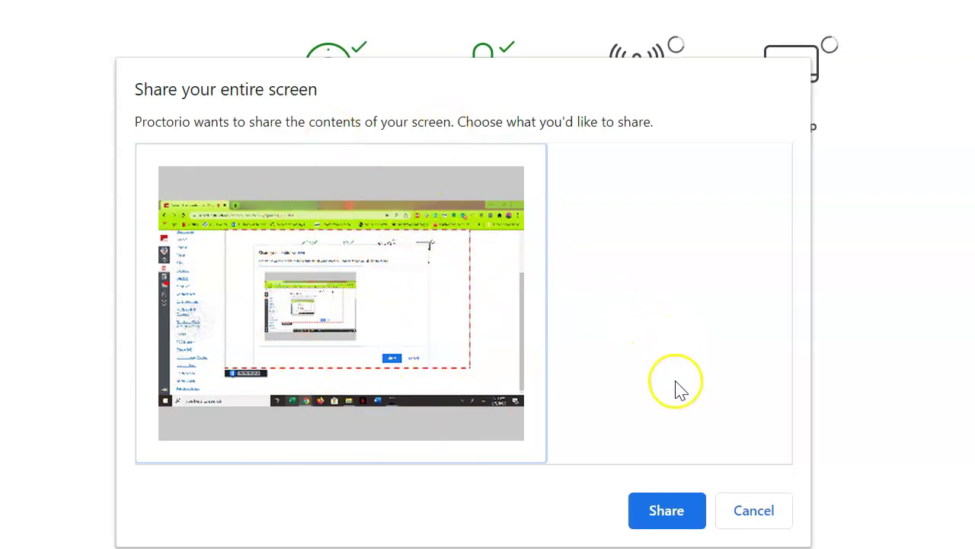
pyautogui.click(671, 512)
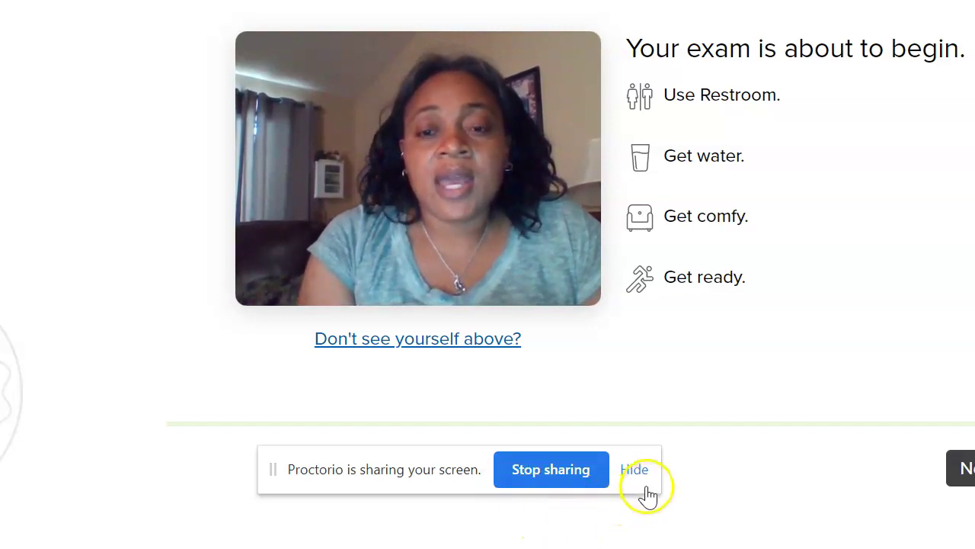
# Step: Share the entire screen and reposition the screen-sharing notice
pyautogui.click(276, 472)
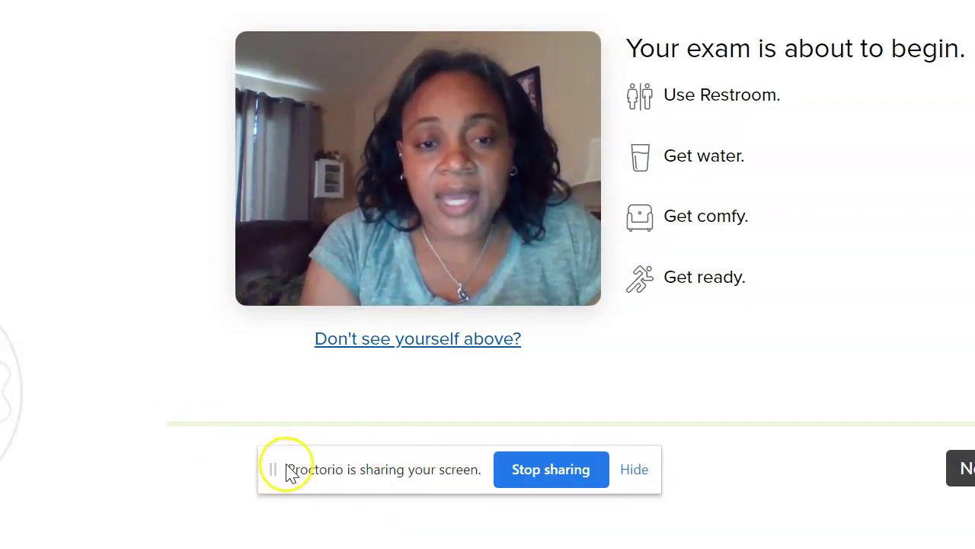
pyautogui.moveTo(276, 477); pyautogui.dragTo(414, 440)
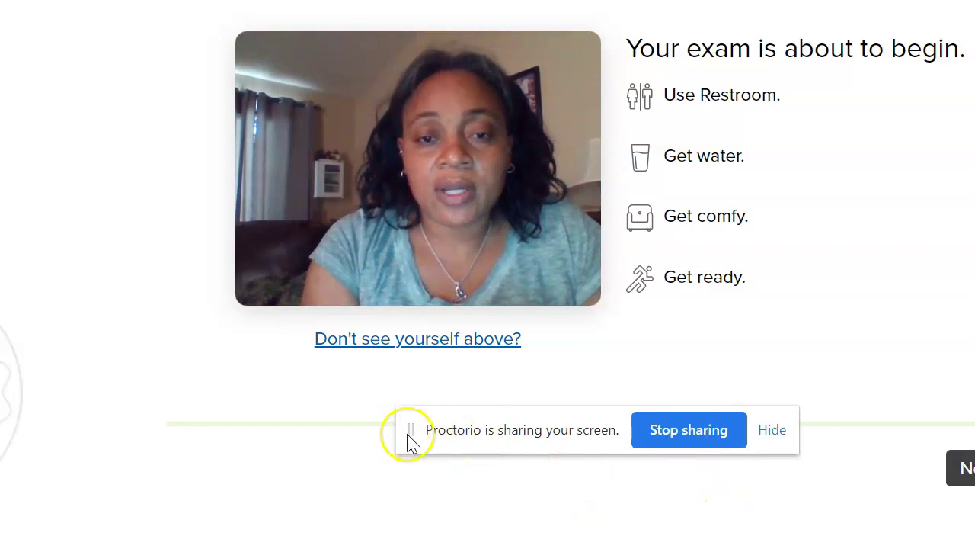
pyautogui.moveTo(410, 430); pyautogui.dragTo(93, 492)
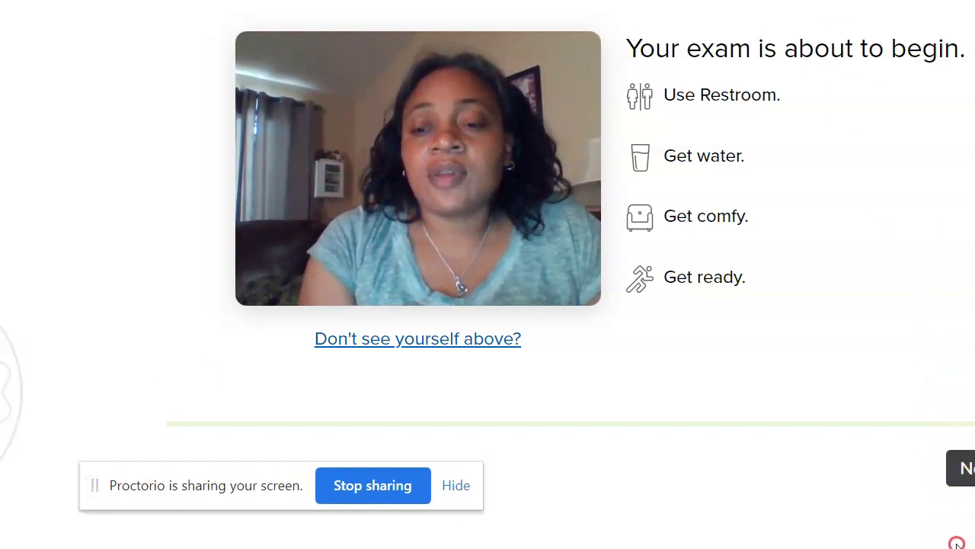
# Step: Dismiss the browser page options and continue to the Identification Card check
pyautogui.hotkey('shift', 'F10')
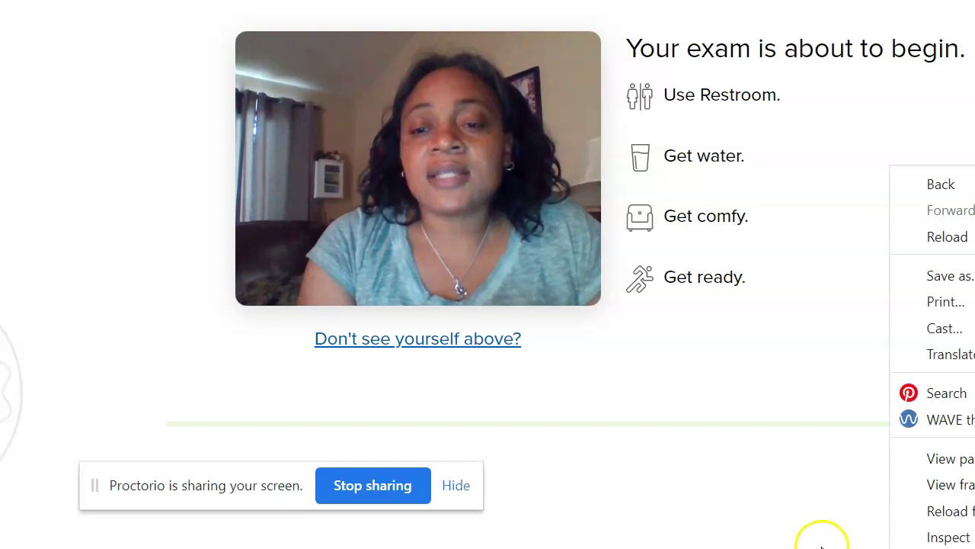
pyautogui.click(822, 539)
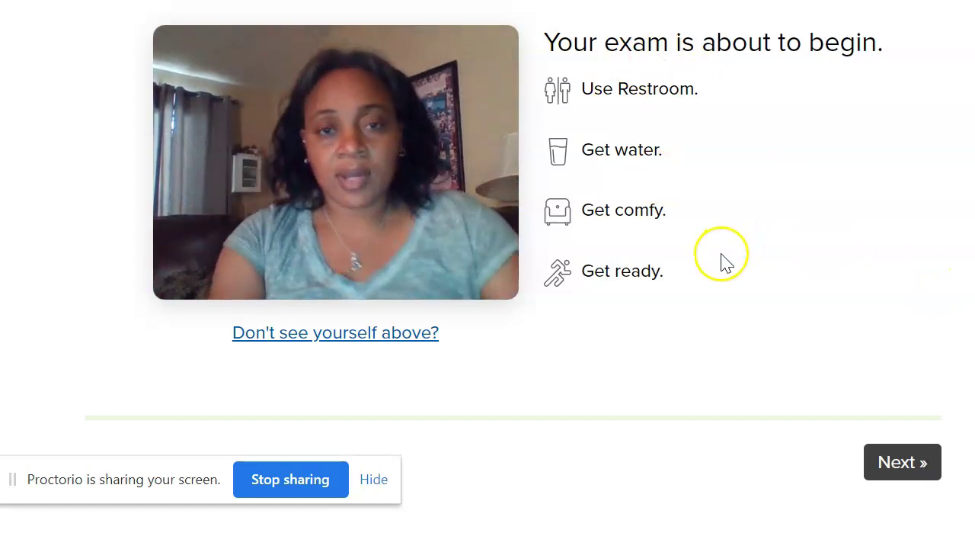
pyautogui.click(903, 476)
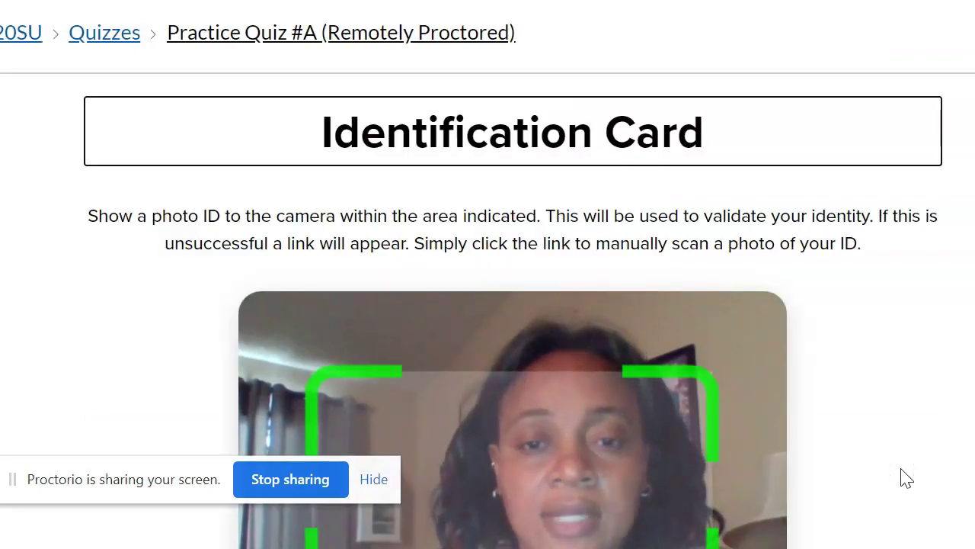
# Step: Capture the ID card photo, move the sharing notice aside, and proceed to the webcam test
pyautogui.click(901, 466)
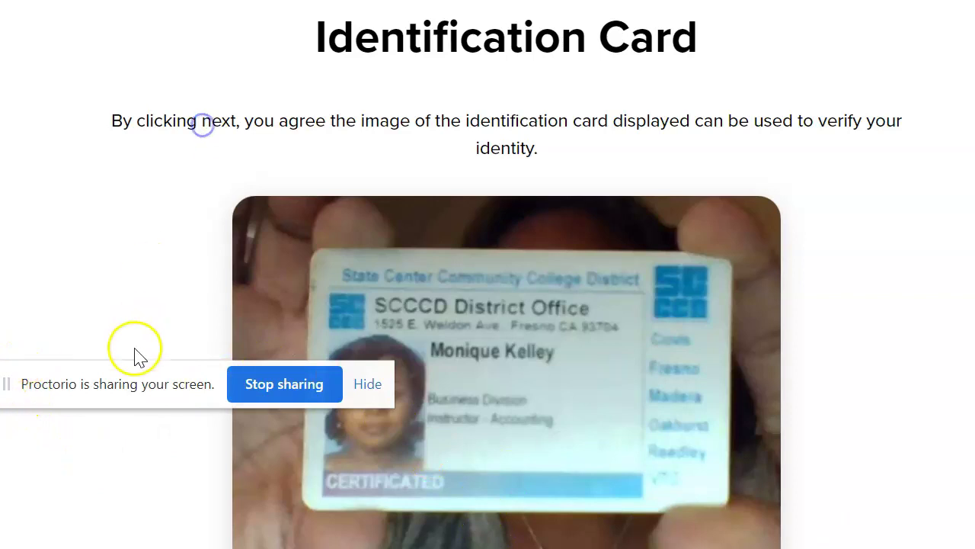
pyautogui.moveTo(15, 386); pyautogui.dragTo(23, 80)
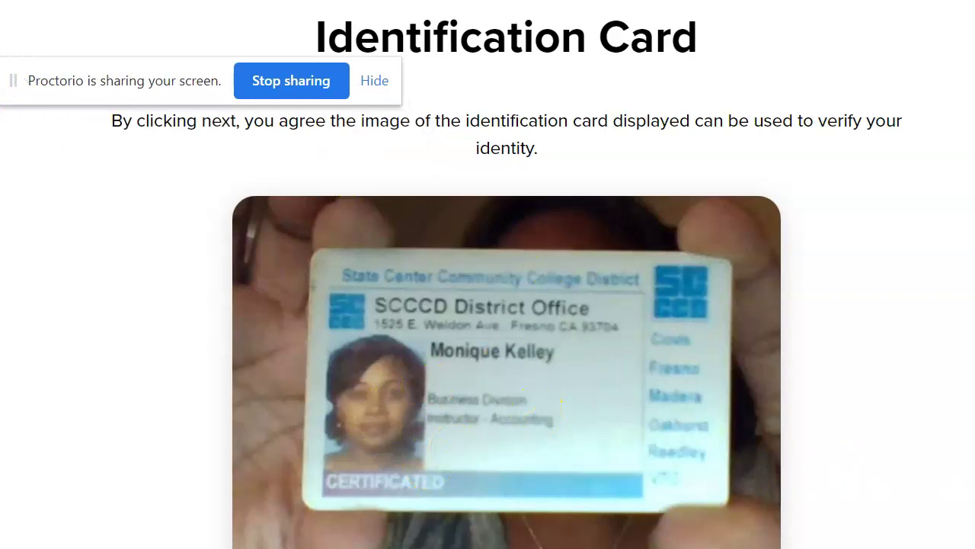
pyautogui.scroll(-3, 507, 305)
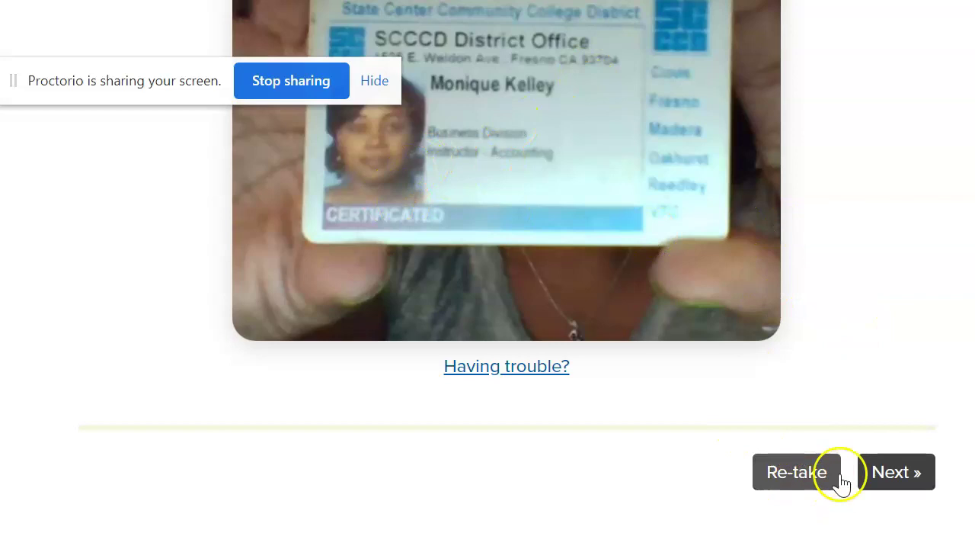
pyautogui.click(891, 476)
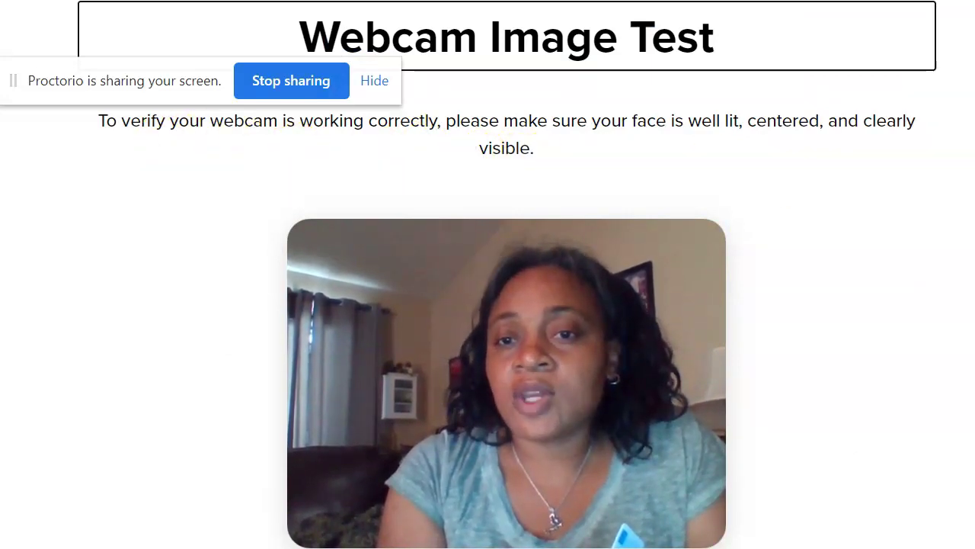
# Step: Run the webcam camera test to capture face photos for the Exam Agreement
pyautogui.scroll(-2, 576, 232)
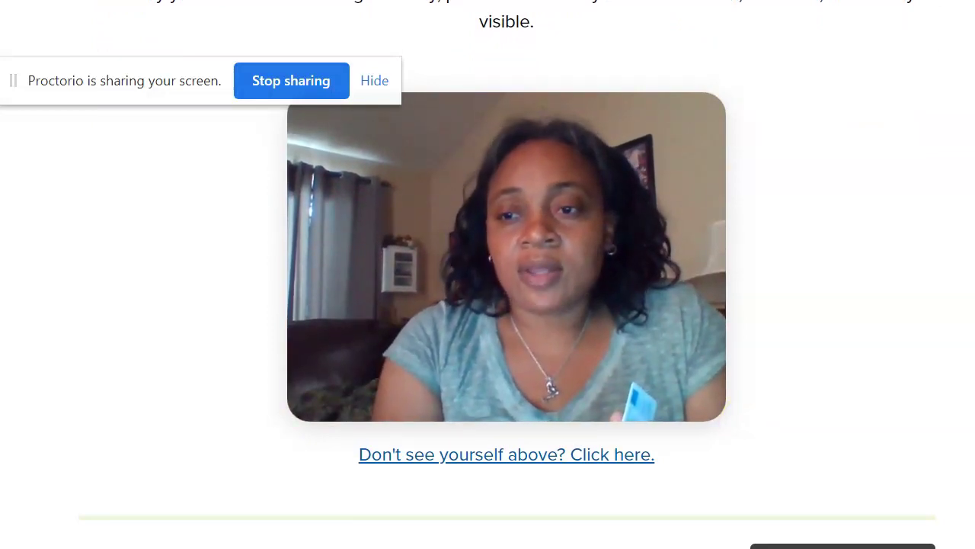
pyautogui.scroll(-1, 508, 250)
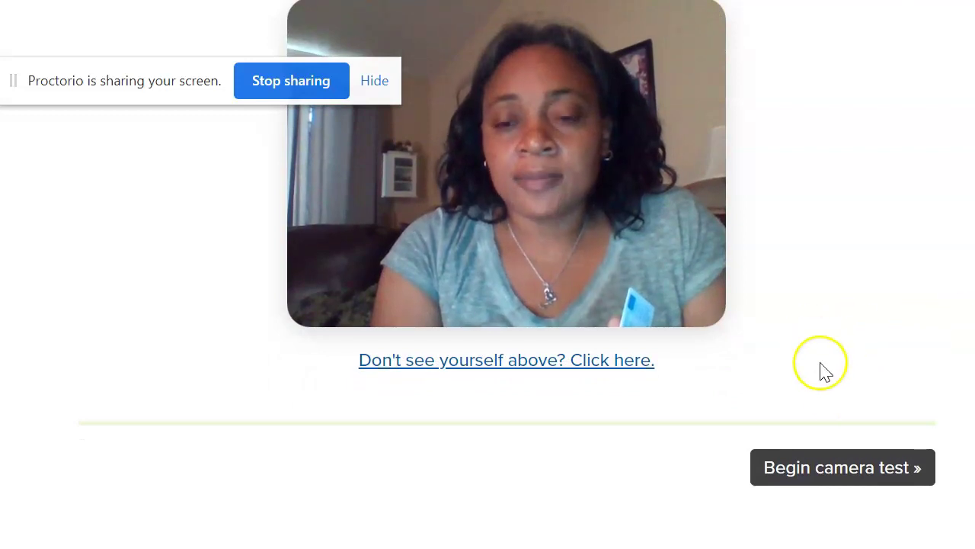
pyautogui.click(838, 482)
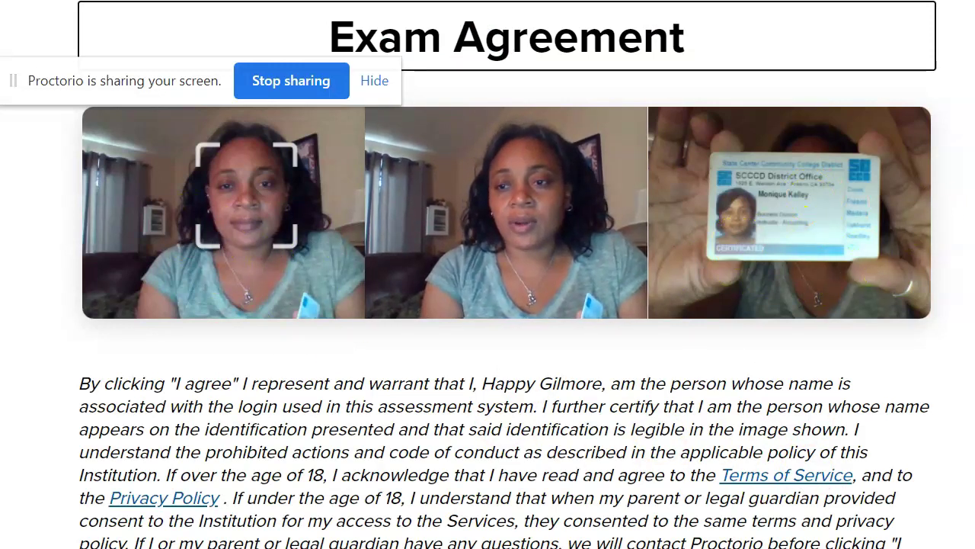
# Step: Accept the Exam Agreement with 'I accept, begin exam now'
pyautogui.scroll(-3, 508, 305)
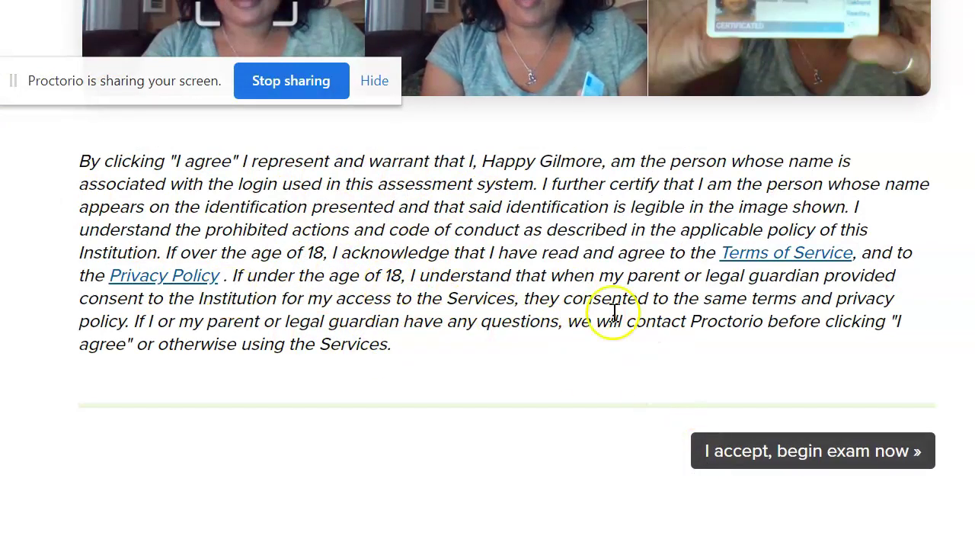
pyautogui.click(838, 463)
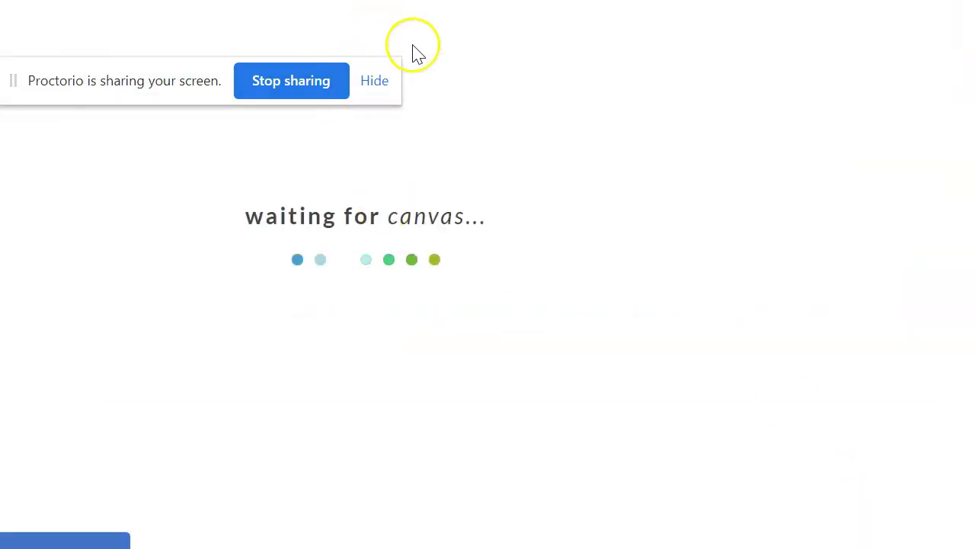
# Step: Dismiss the stray page menu, then collapse and re-expand the Proctorio Quiz Tools panel
pyautogui.rightClick(168, 23)
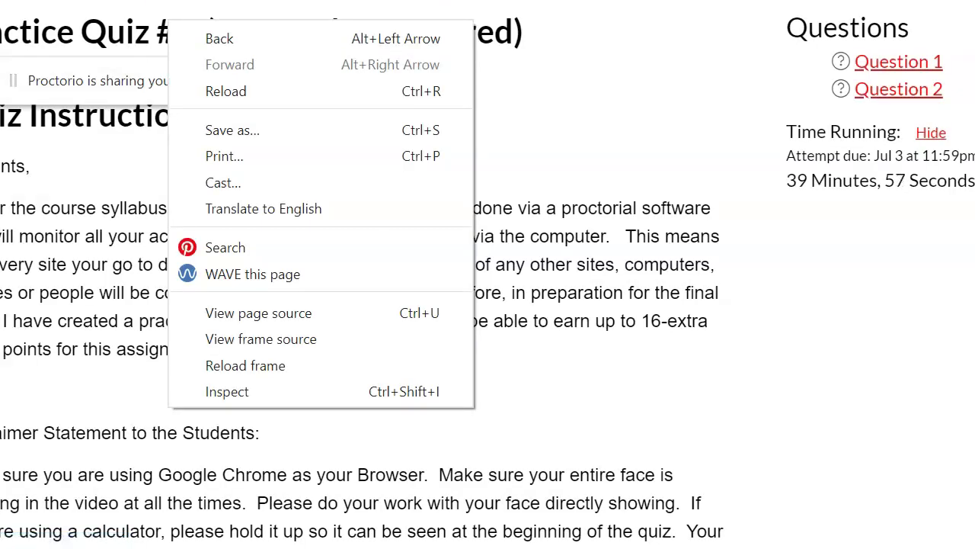
pyautogui.press('Escape')
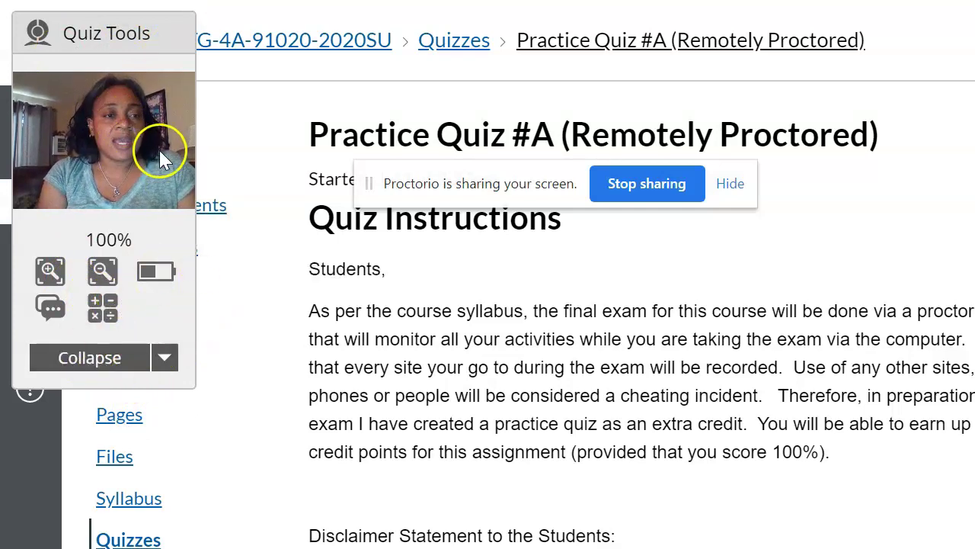
pyautogui.click(96, 371)
pyautogui.click(66, 65)
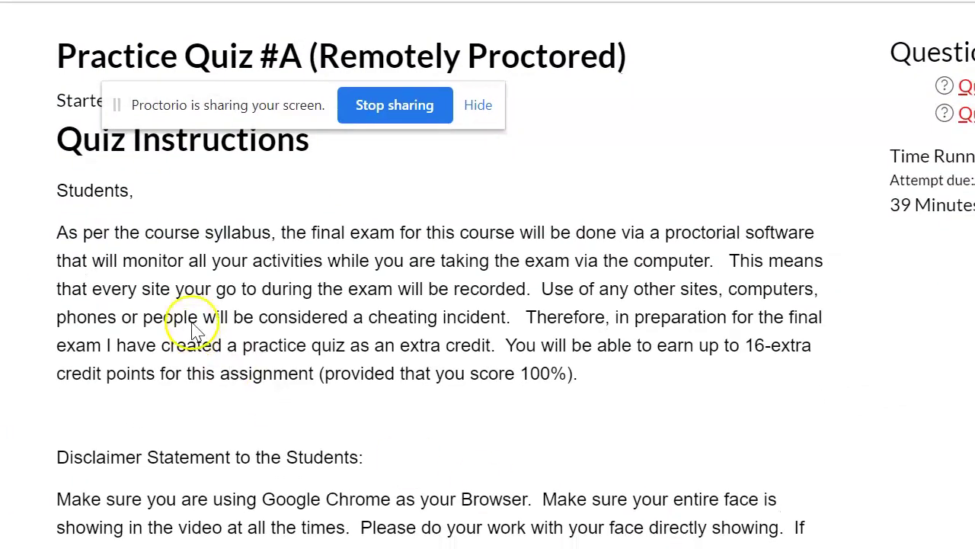
# Step: Move the sharing notice off the quiz title and scroll down to Question 1
pyautogui.moveTo(120, 109); pyautogui.dragTo(542, 457)
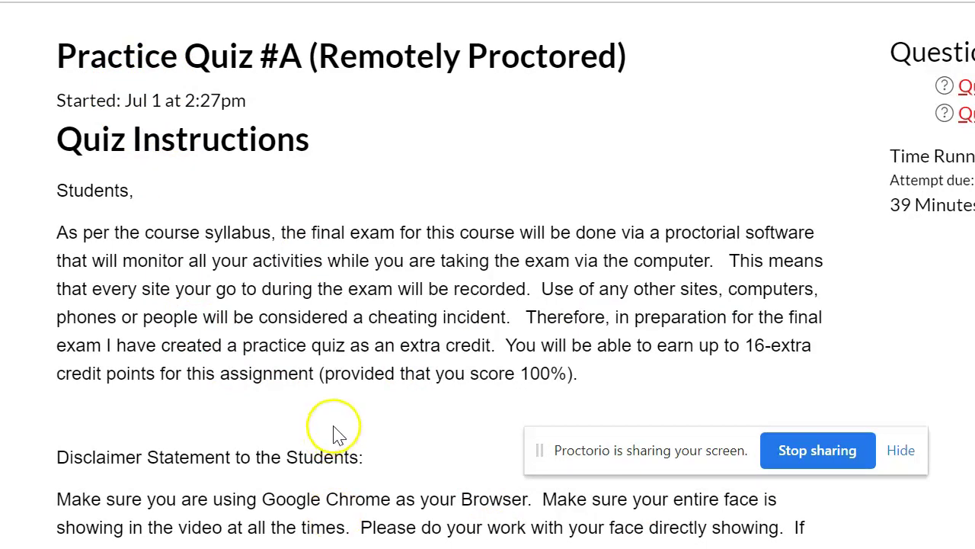
pyautogui.scroll(-5, 386, 445)
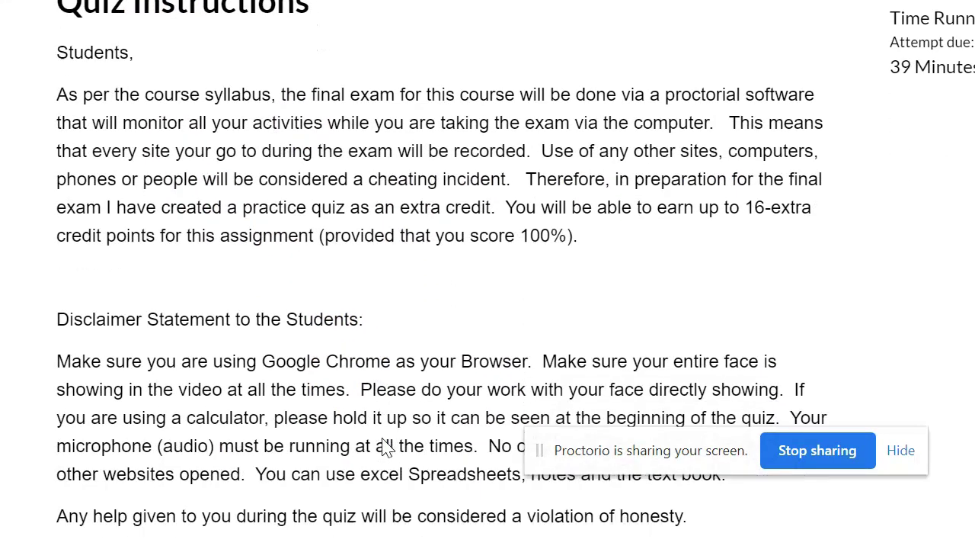
pyautogui.scroll(-5, 387, 448)
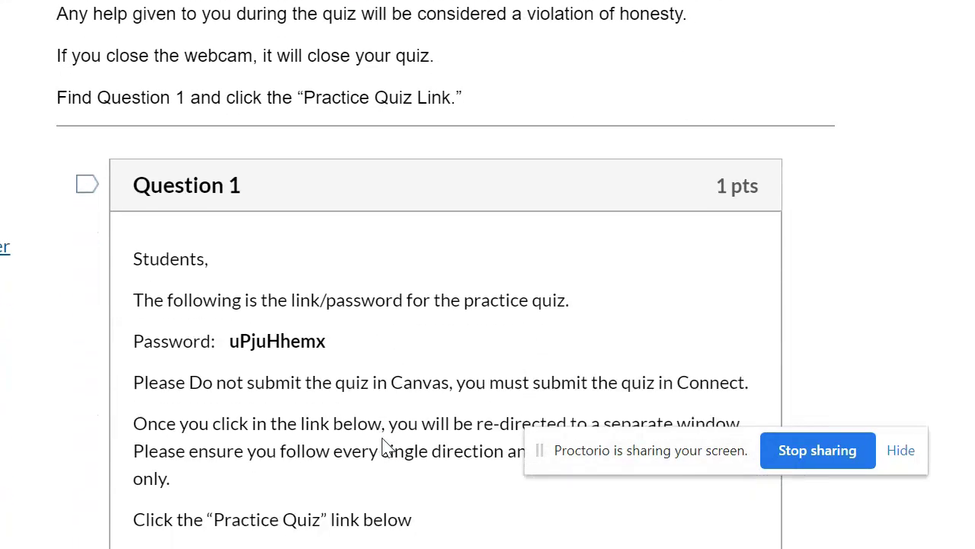
pyautogui.scroll(-1, 387, 448)
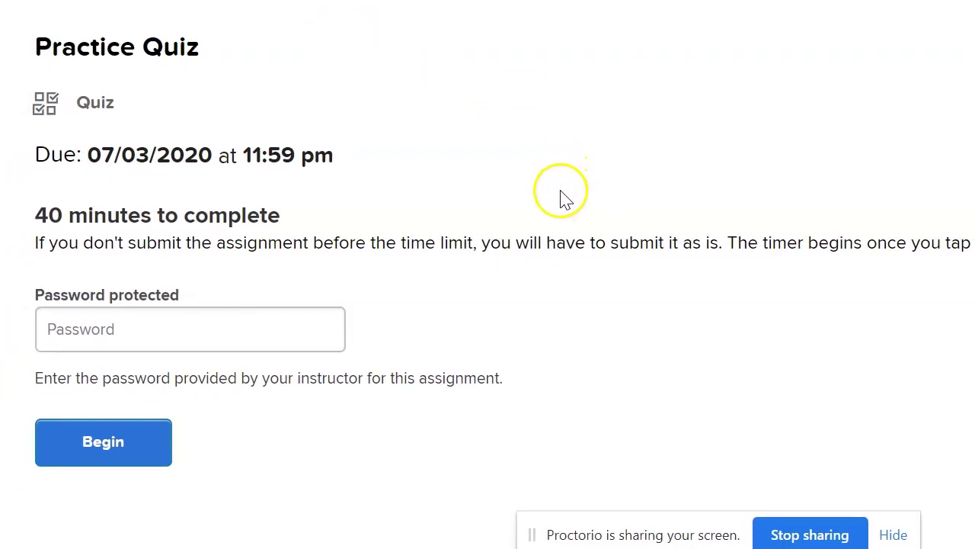
# Step: Enter the instructor's quiz password and begin the 40-minute timed Practice Quiz attempt
pyautogui.click(120, 328)
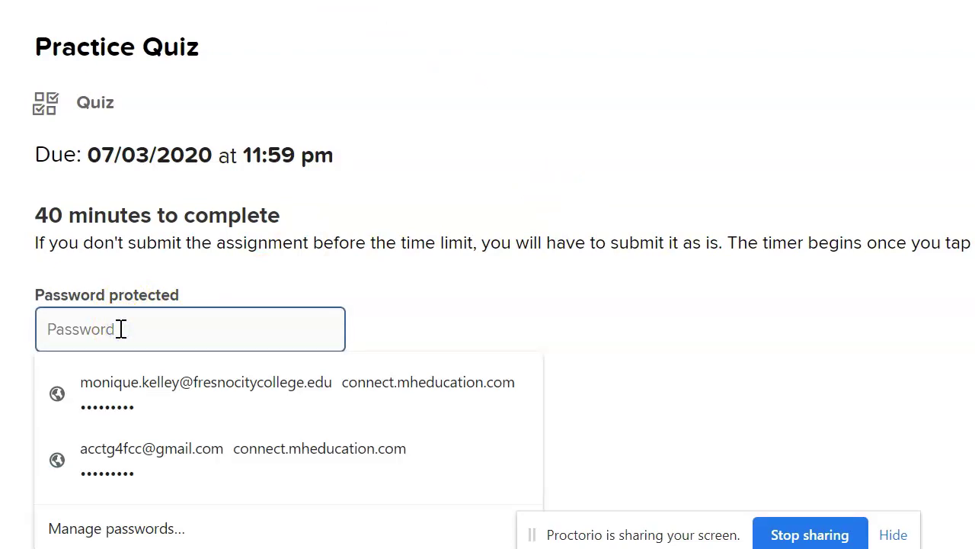
pyautogui.write('•')
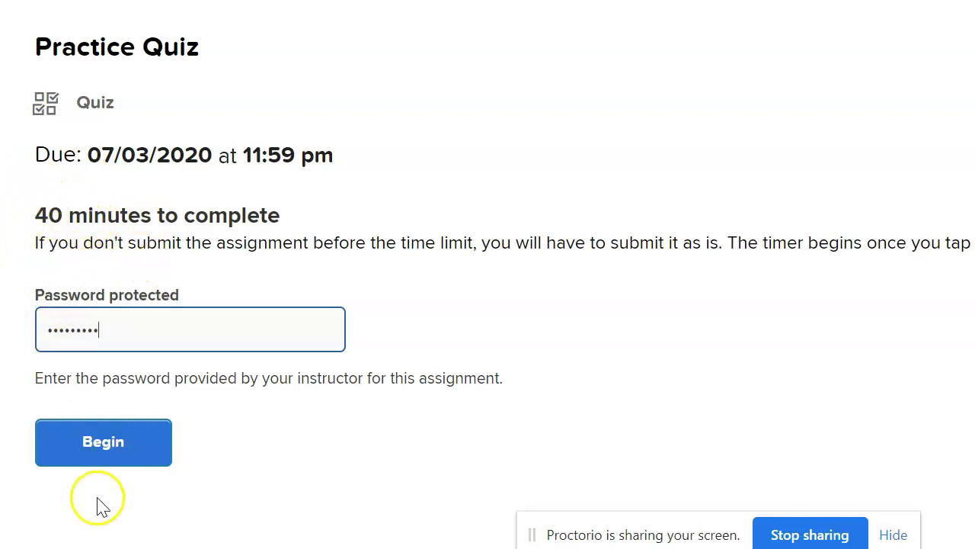
pyautogui.click(92, 460)
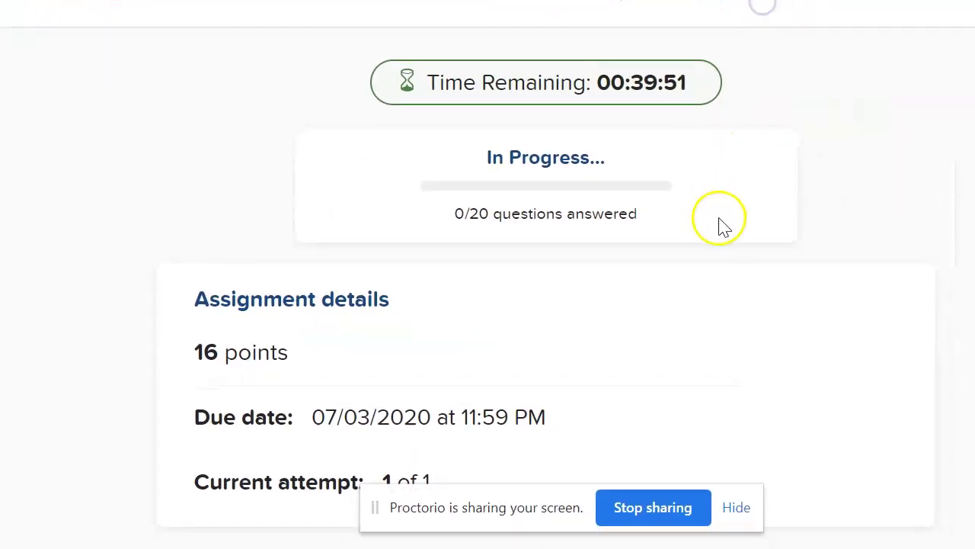
# Step: Hide Proctorio's screen-sharing notice and continue to the first merchandise-purchase question
pyautogui.scroll(-2, 723, 229)
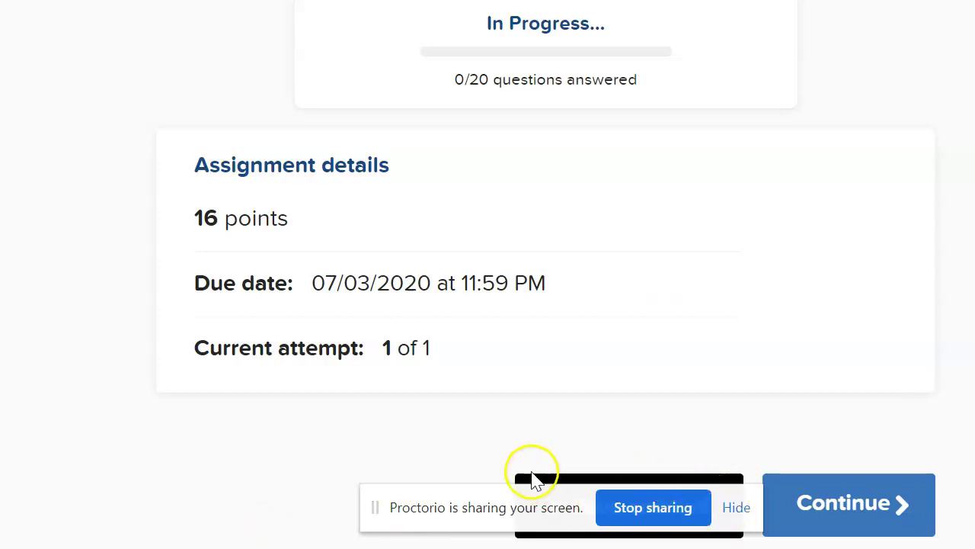
pyautogui.click(734, 510)
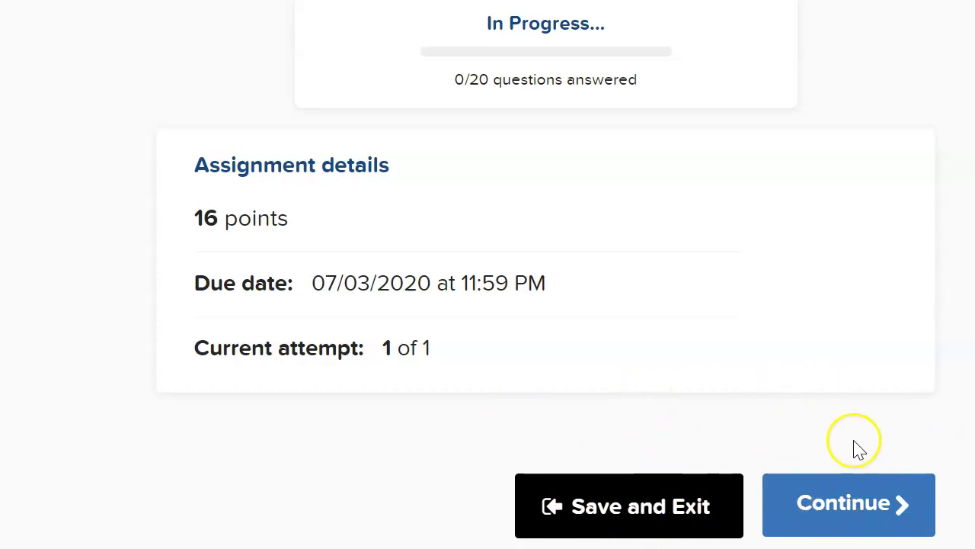
pyautogui.click(843, 502)
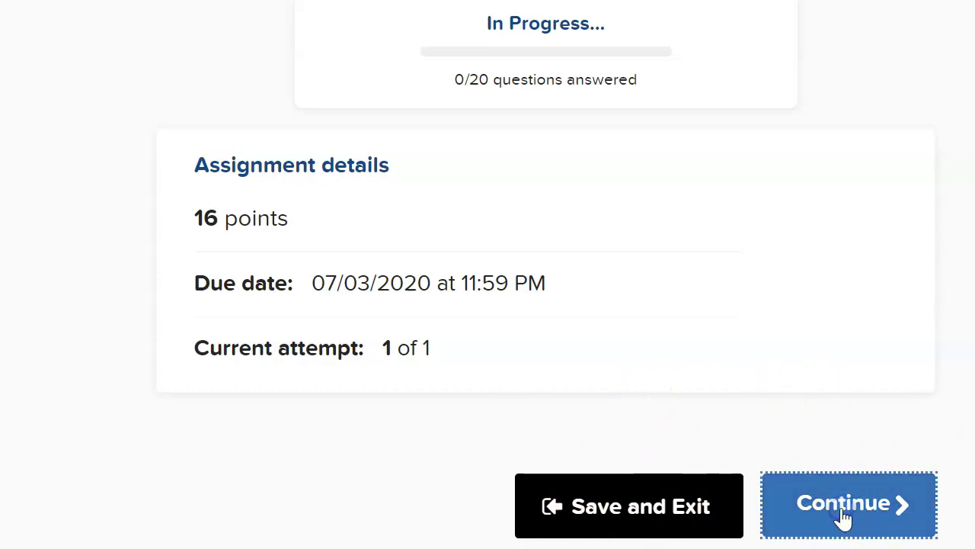